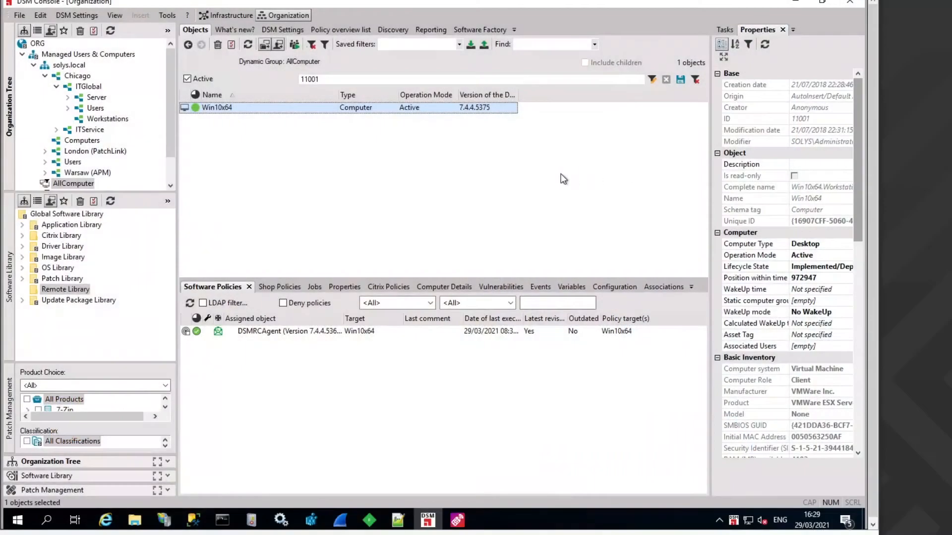
Bring up the context menu of the Win10x64 computer row in AllComputer.
right_click(214, 110)
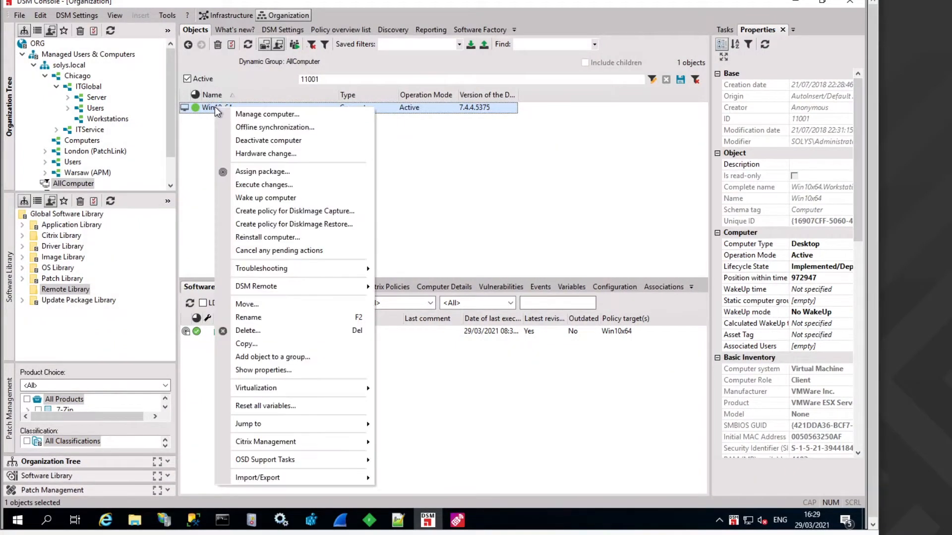
mouse_move(297, 286)
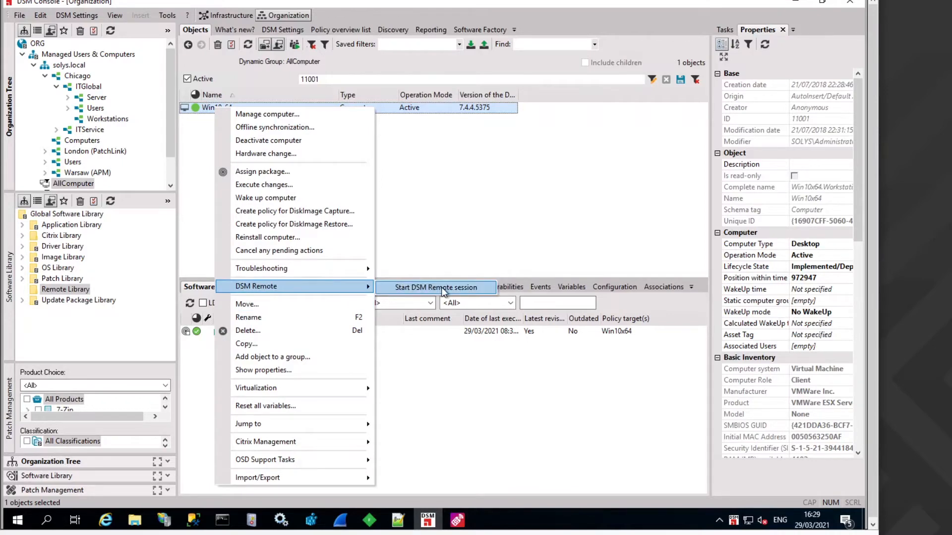
Start a DSM Remote session to Win10x64 and show its desktop full screen.
click(457, 521)
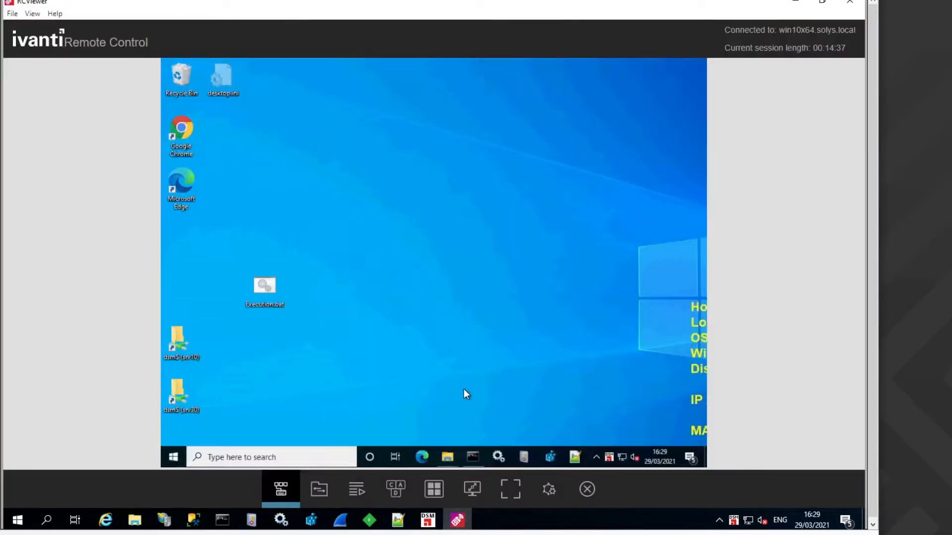
click(510, 492)
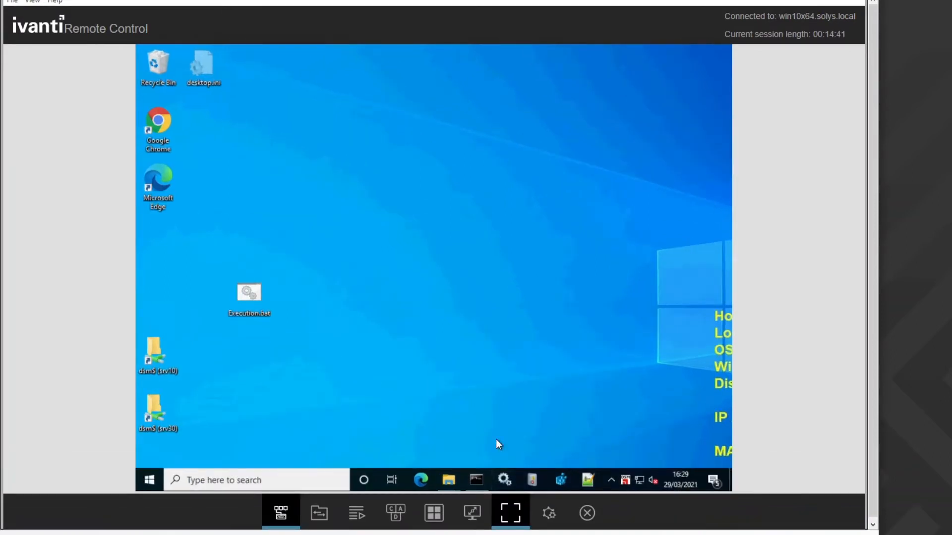
Upload npp.7.9.5.Installer.x64.exe to the remote desktop via File Transfer.
click(320, 514)
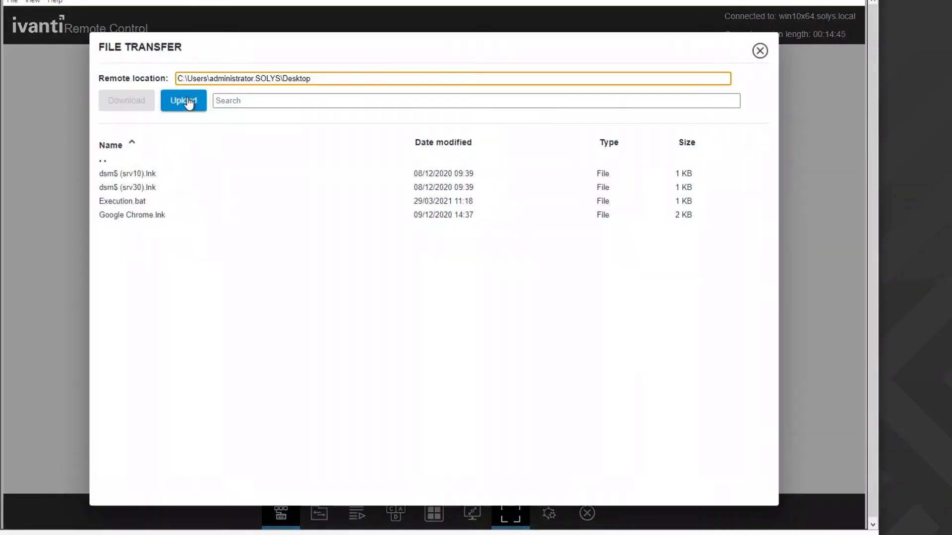
click(189, 100)
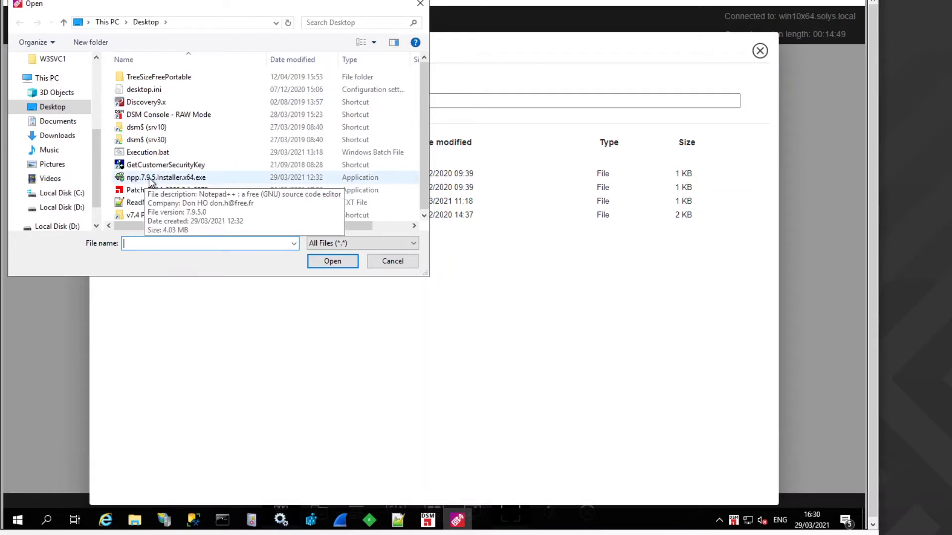
click(128, 179)
click(332, 262)
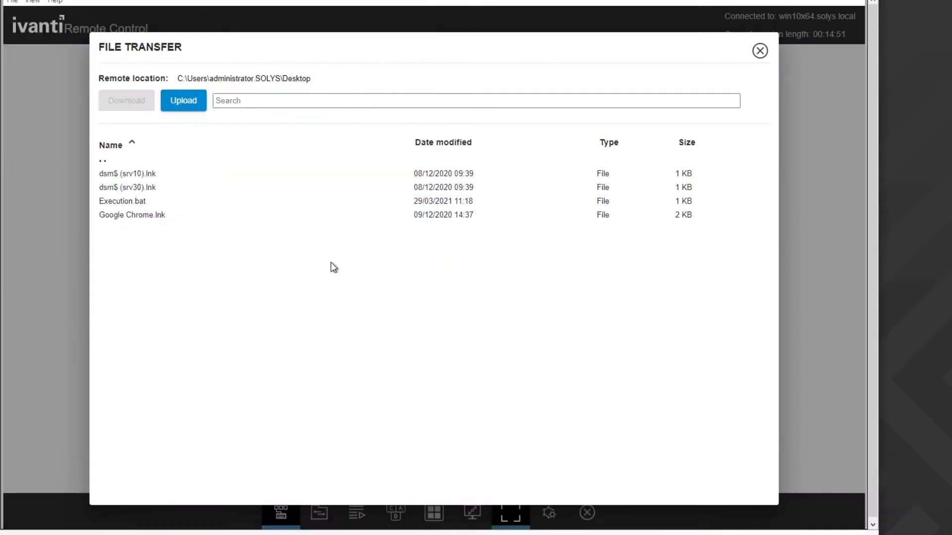
click(760, 50)
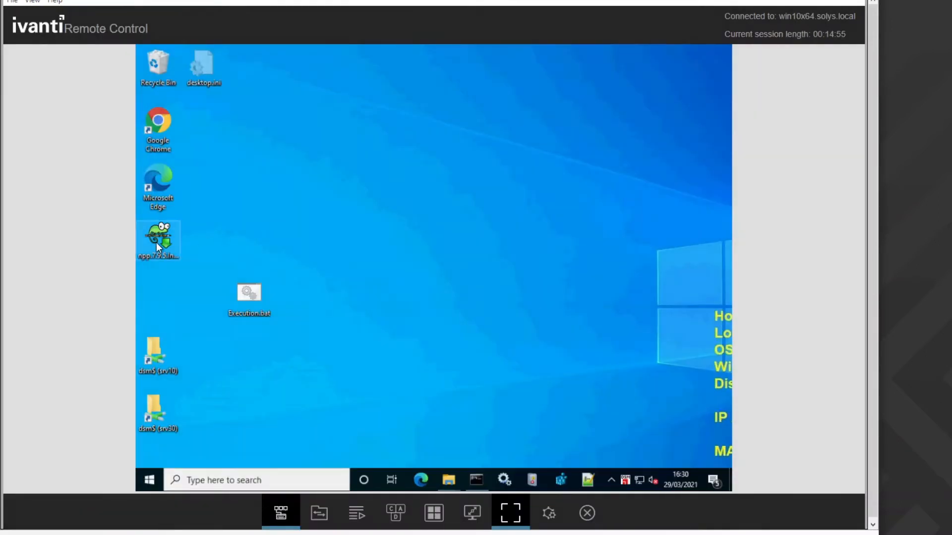
Drag across the remote desktop area in the viewer.
drag(156, 242, 411, 227)
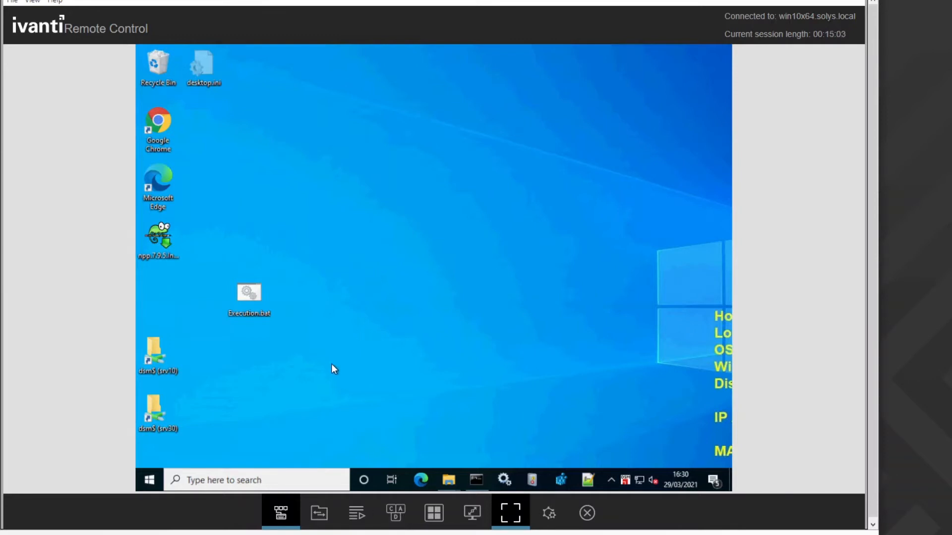
Remote-execute npp.7.9.5.Installer.x64.exe from the remote file system as Local System with GUI.
click(355, 513)
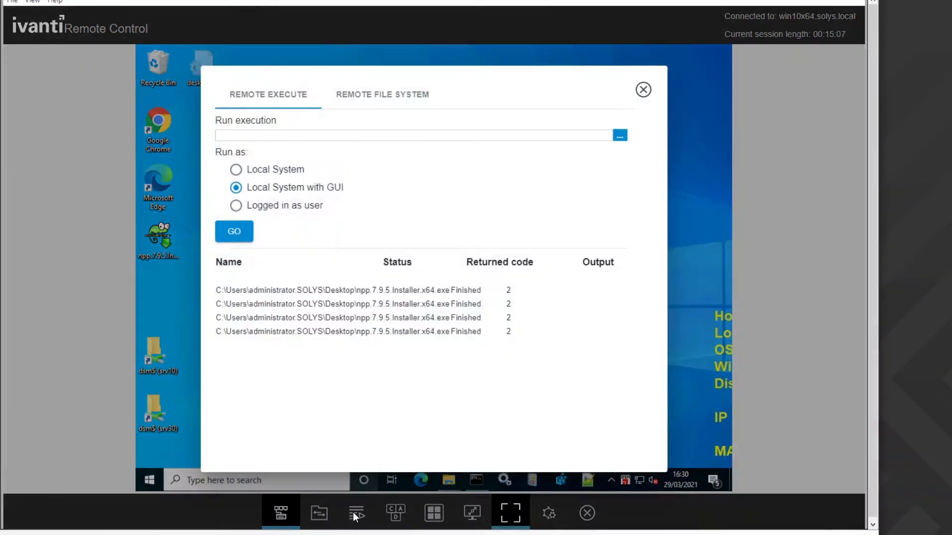
click(619, 139)
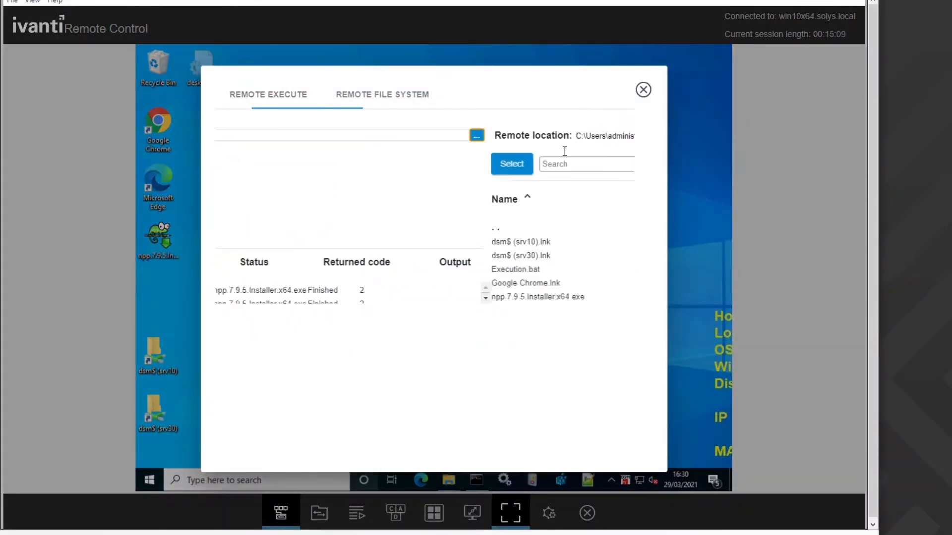
click(270, 302)
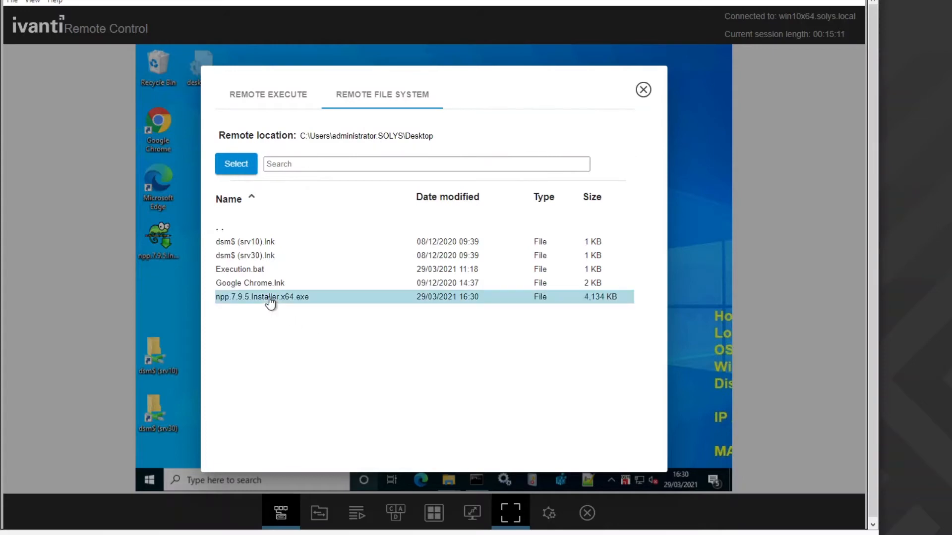
click(235, 165)
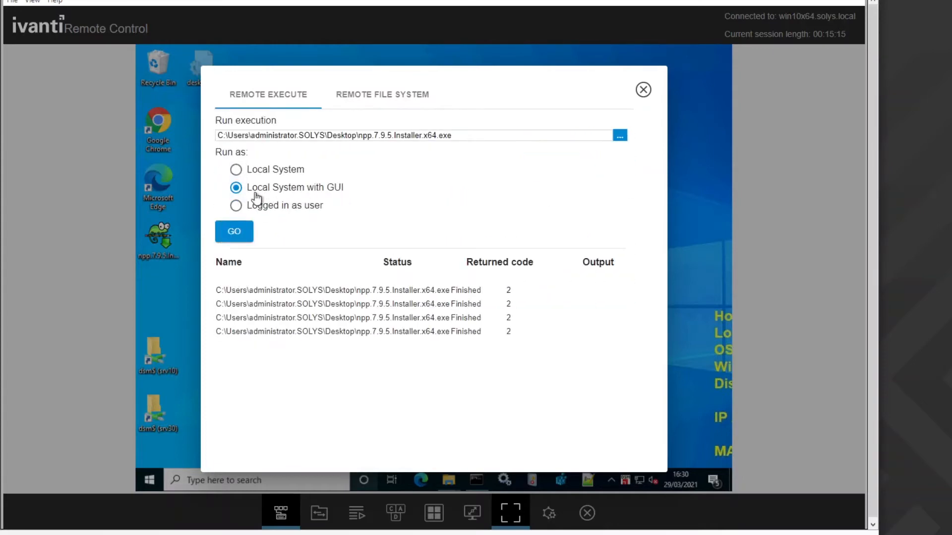
click(644, 90)
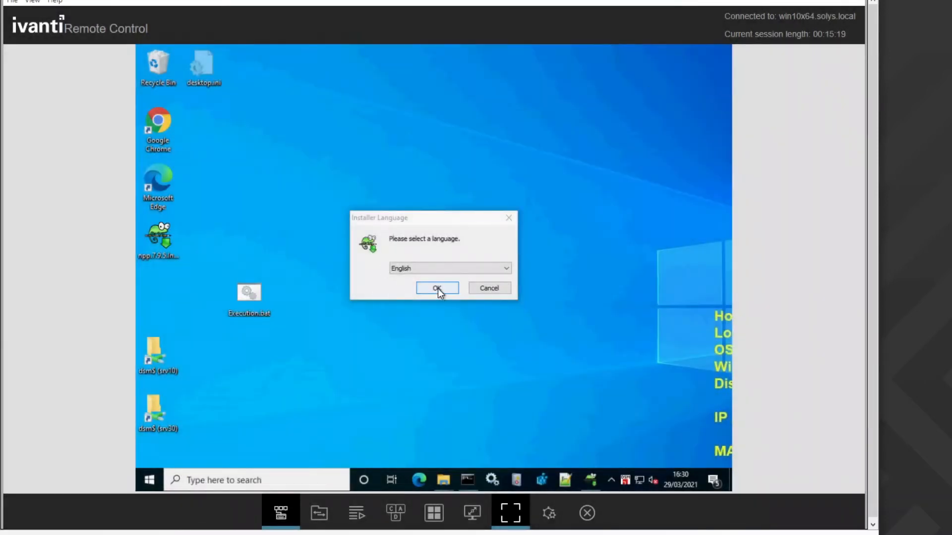
Cancel the Notepad++ Installer Language prompt.
click(491, 289)
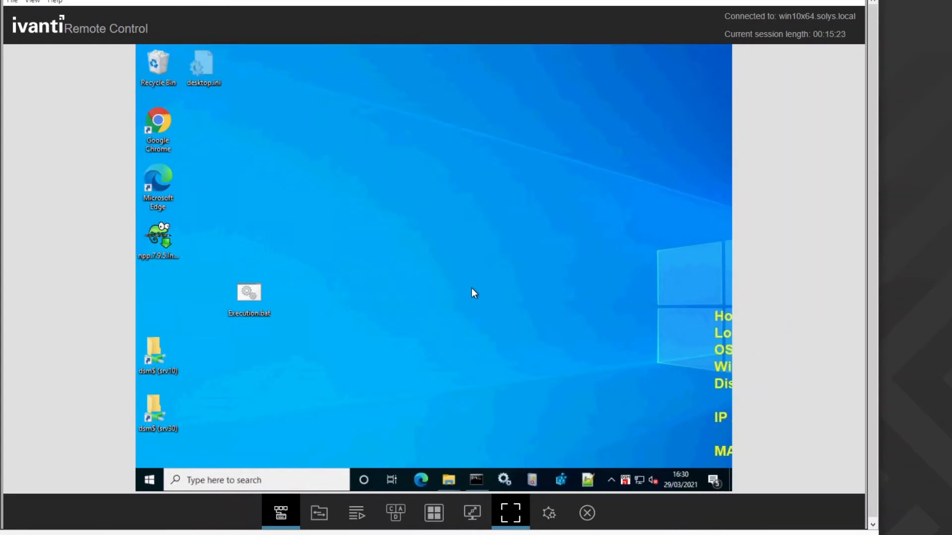